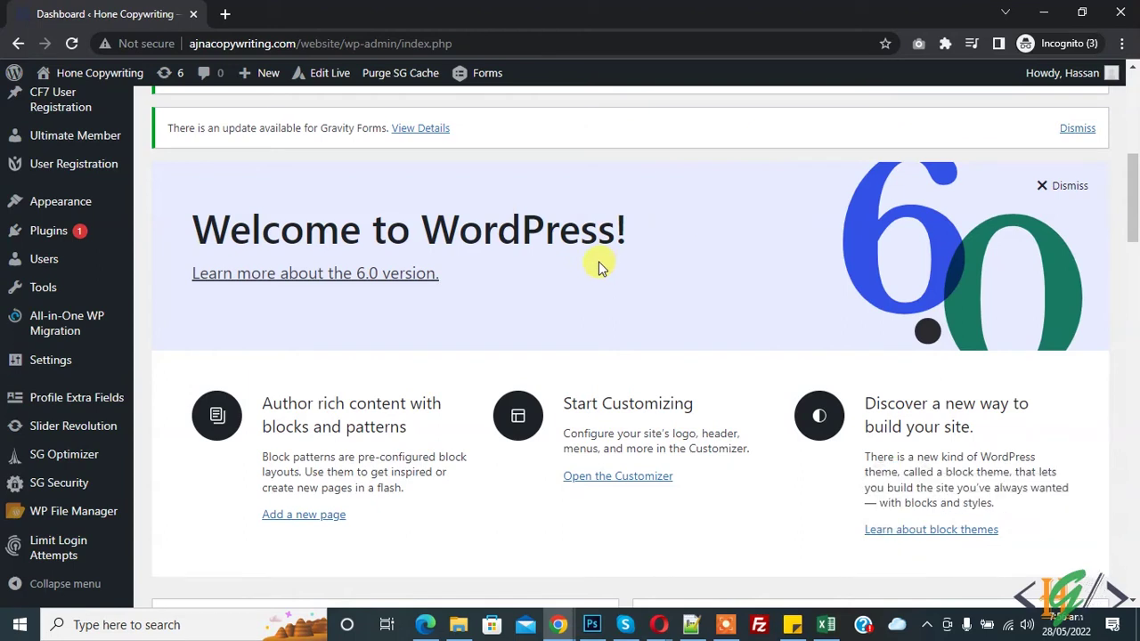
- Search for "heartbeat control" among the plugins to add and install the Heartbeat Control plugin by WP Rocket
mouse_move(84, 233)
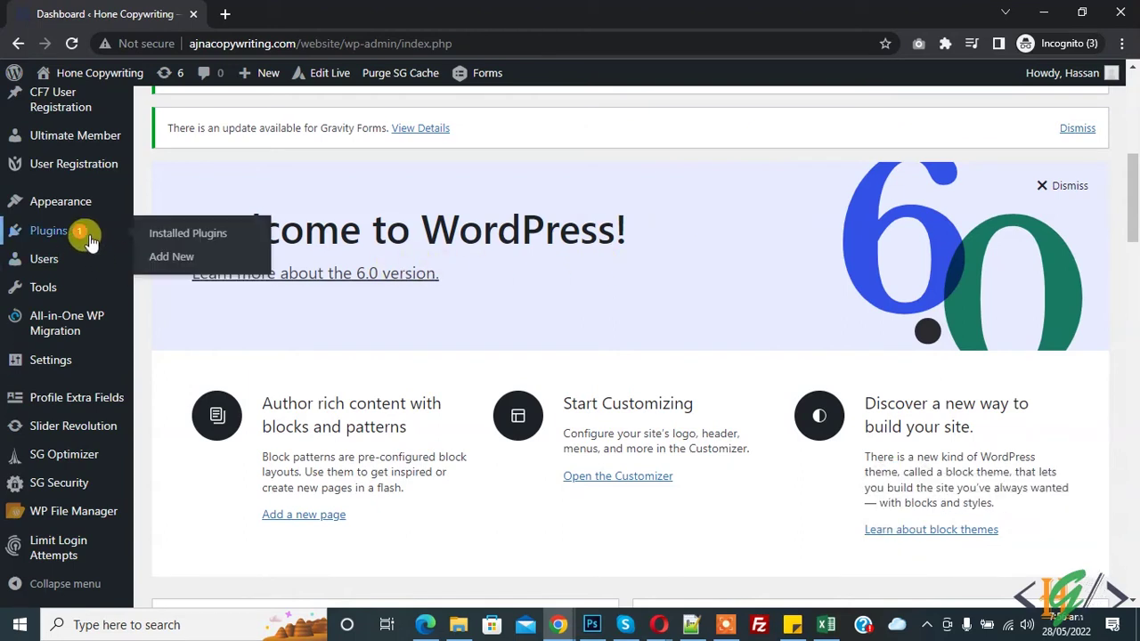
left_click(162, 256)
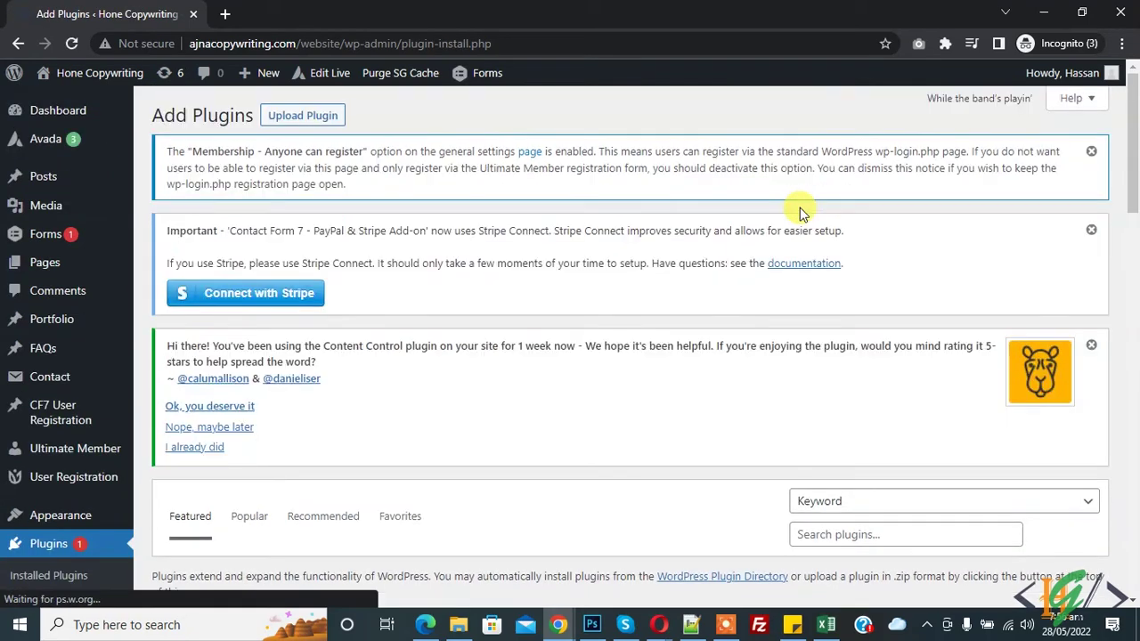
scroll(800, 212, "down", 4)
left_click(860, 201)
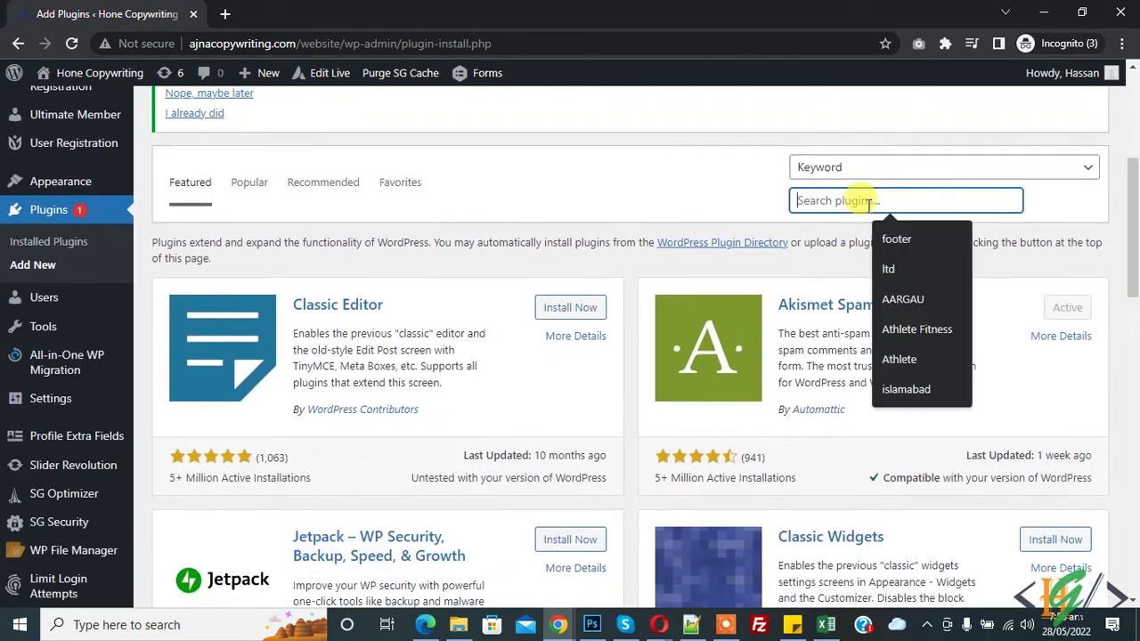
type("heartbeat control")
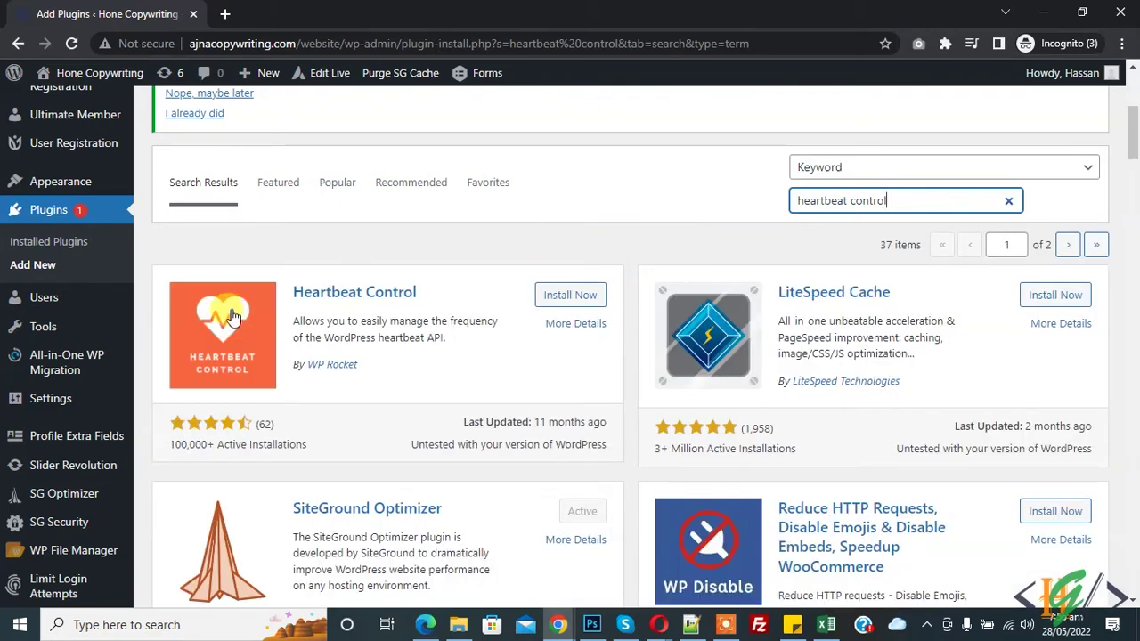
left_click(574, 301)
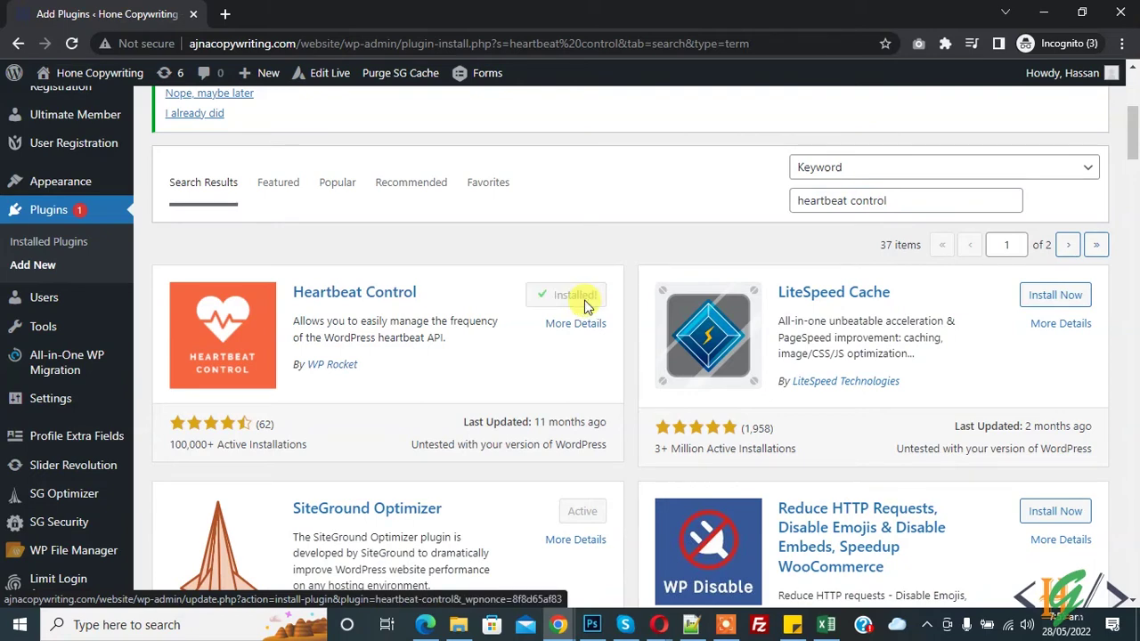
- Open the Heartbeat Control plugin details in a separate browser tab and activate the installed plugin
right_click(329, 296)
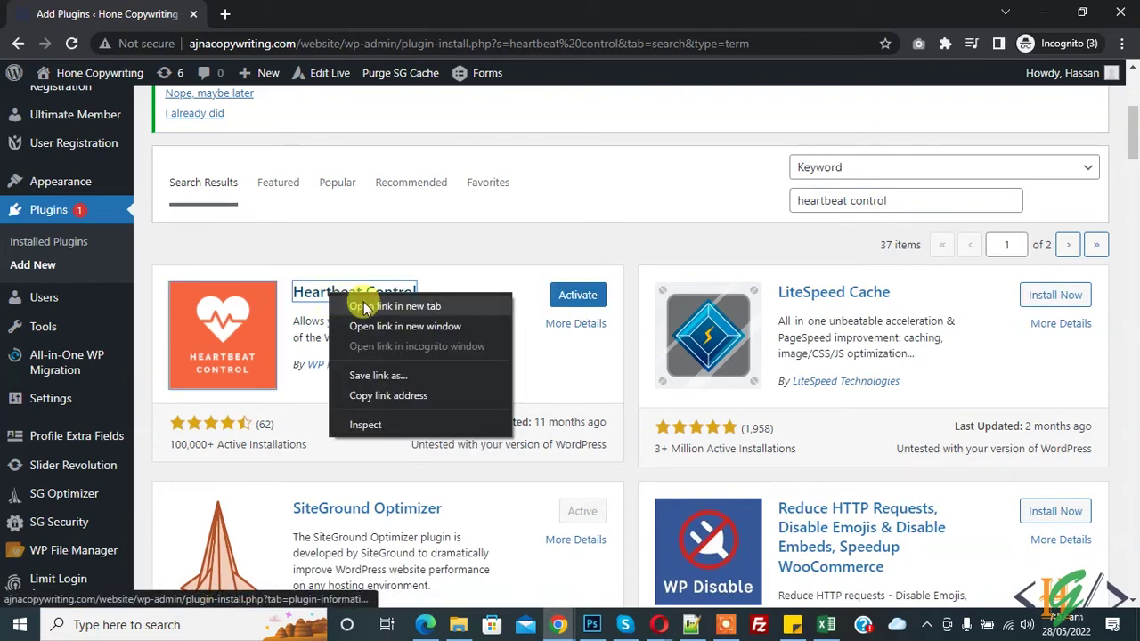
left_click(361, 308)
left_click(574, 297)
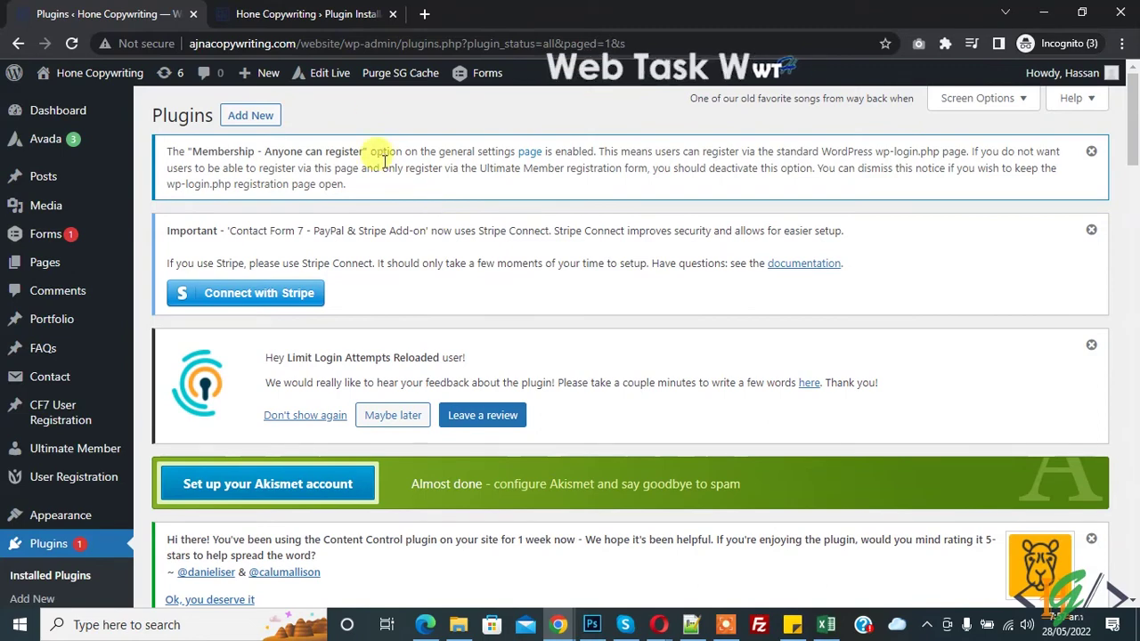
- Read the Heartbeat Control description, marking the text on default AJAX request intervals for post edit pages and the dashboard
left_click(331, 9)
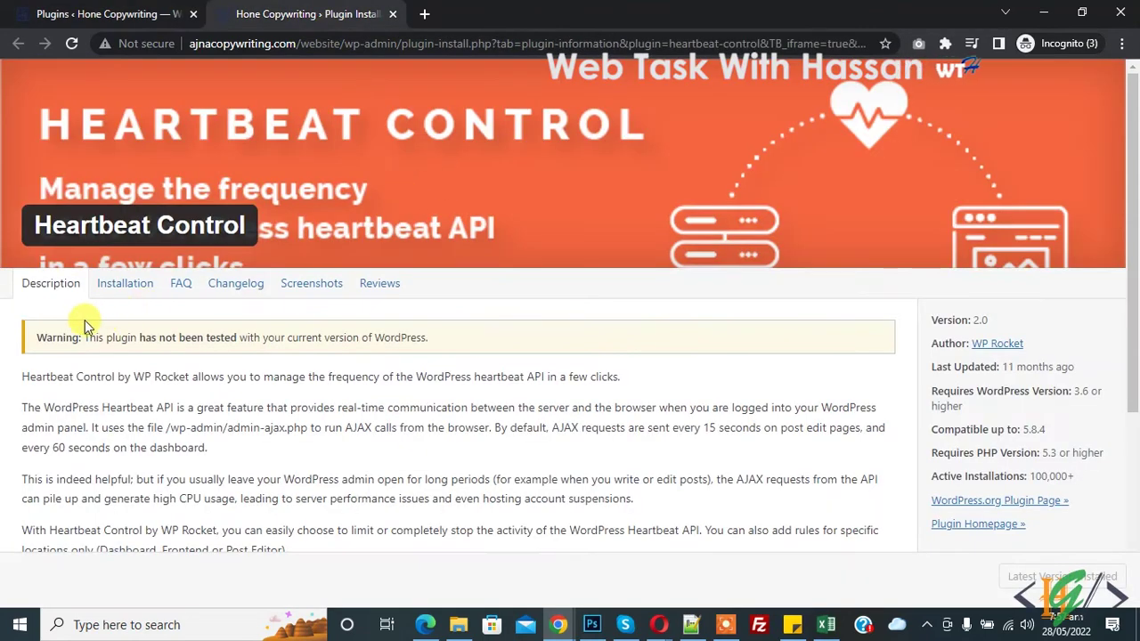
scroll(205, 320, "down", 1)
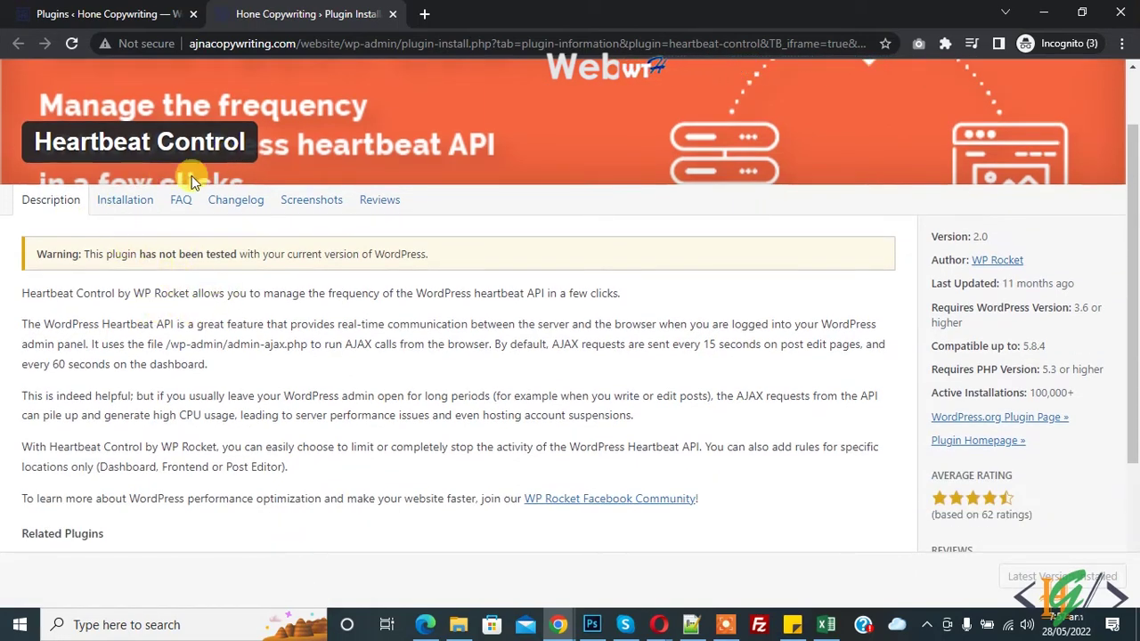
scroll(312, 273, "down", 1)
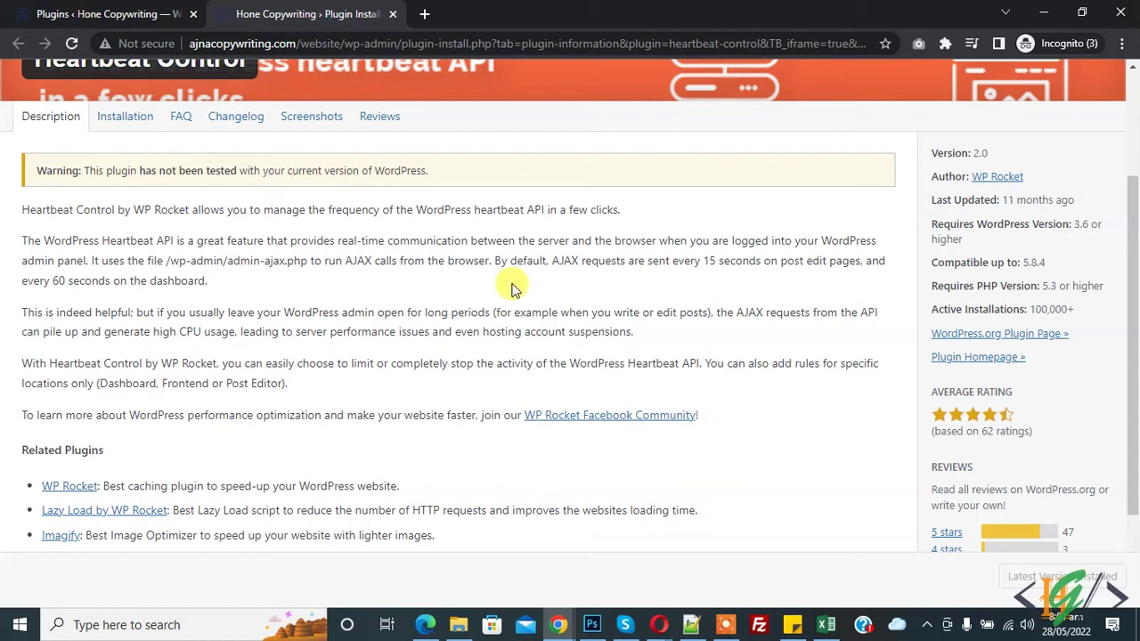
left_click_drag(492, 262, 873, 261)
left_click_drag(29, 280, 225, 283)
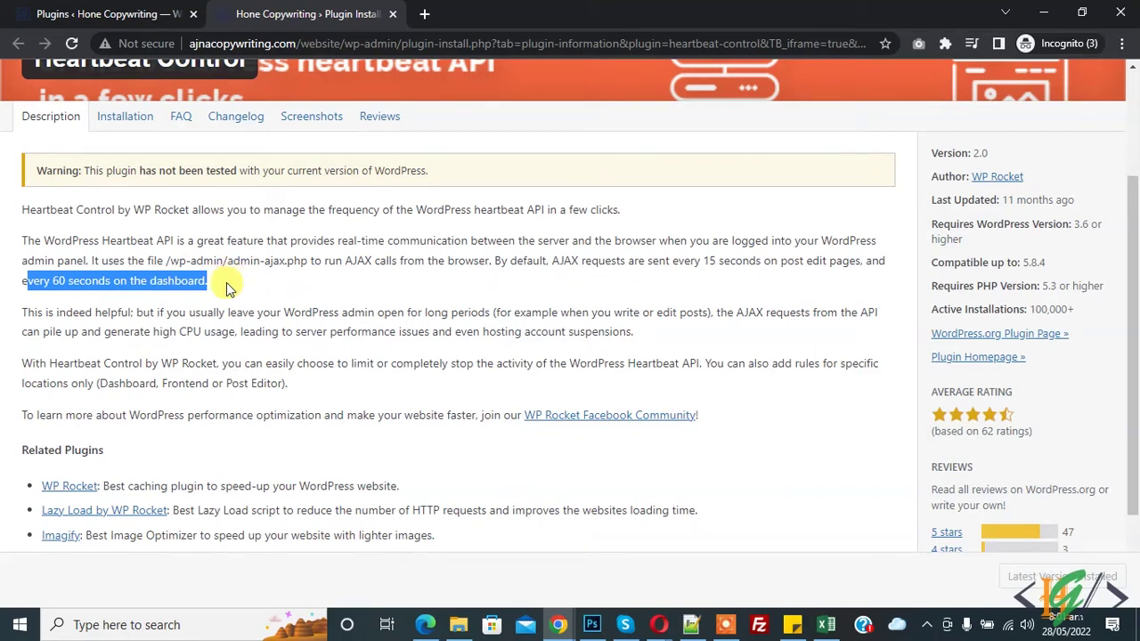
- Return to the site's admin area and open the Heartbeat Control general settings
left_click(107, 13)
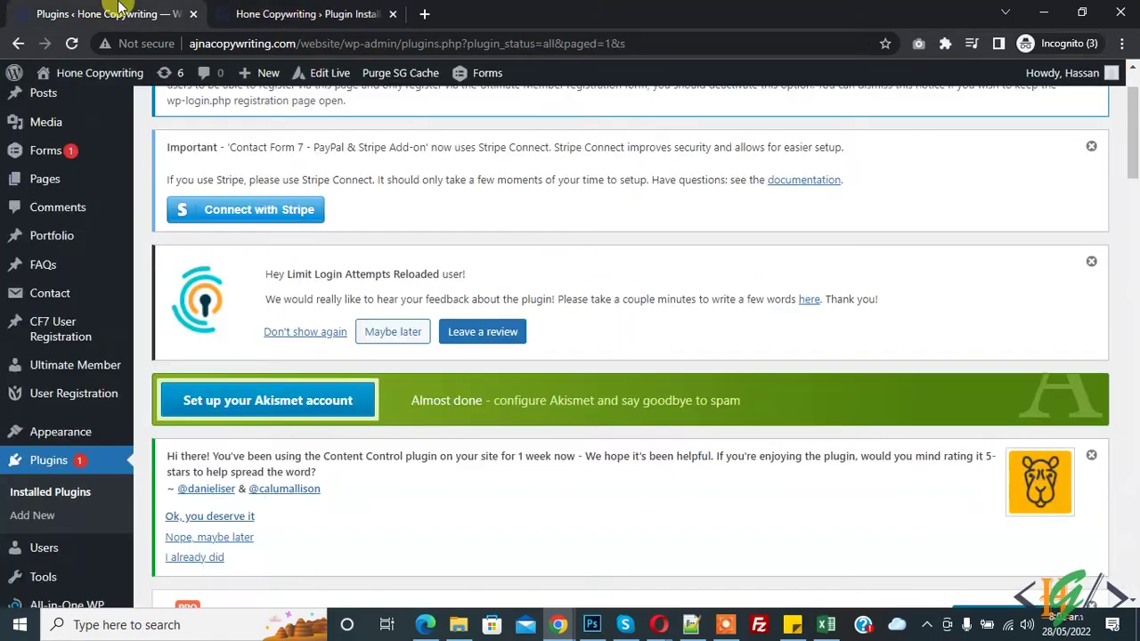
scroll(127, 258, "down", 5)
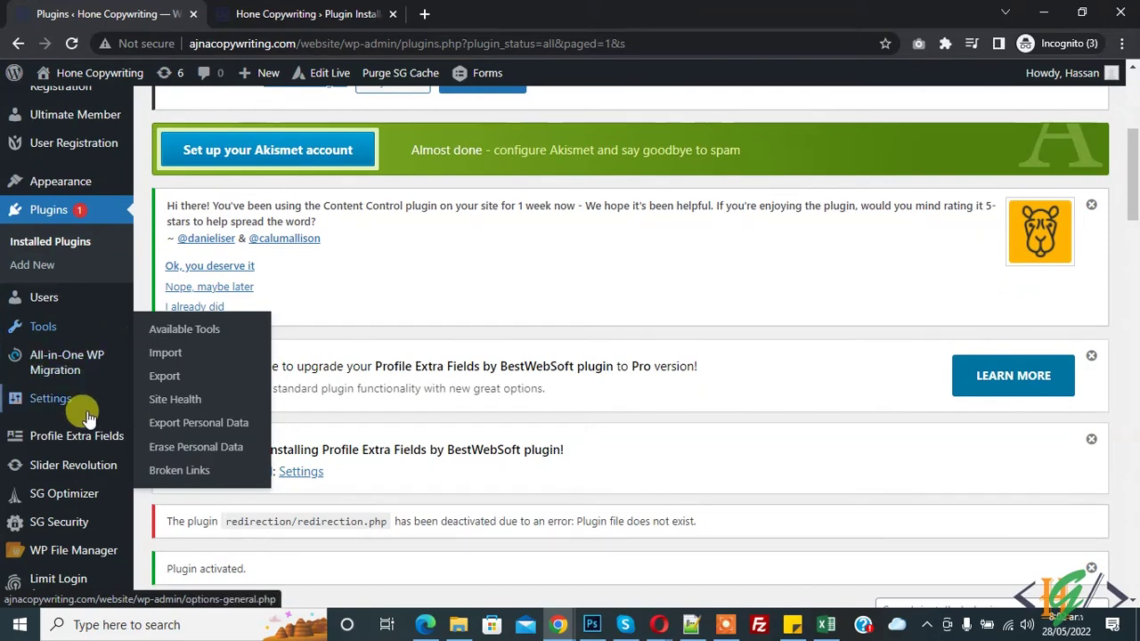
mouse_move(89, 408)
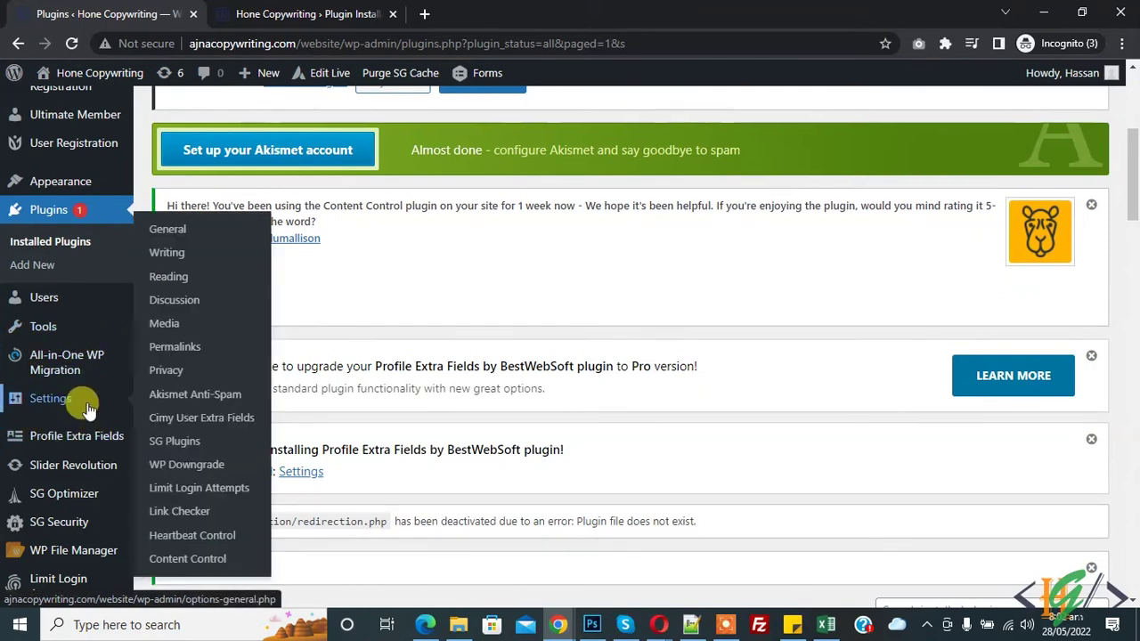
left_click(200, 538)
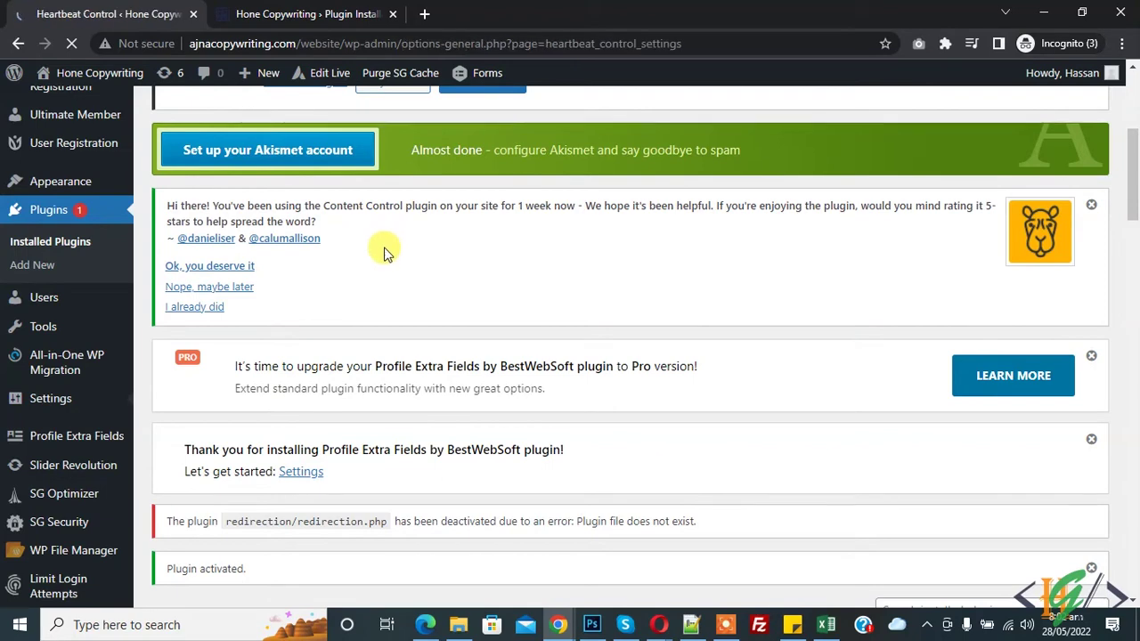
scroll(481, 277, "down", 5)
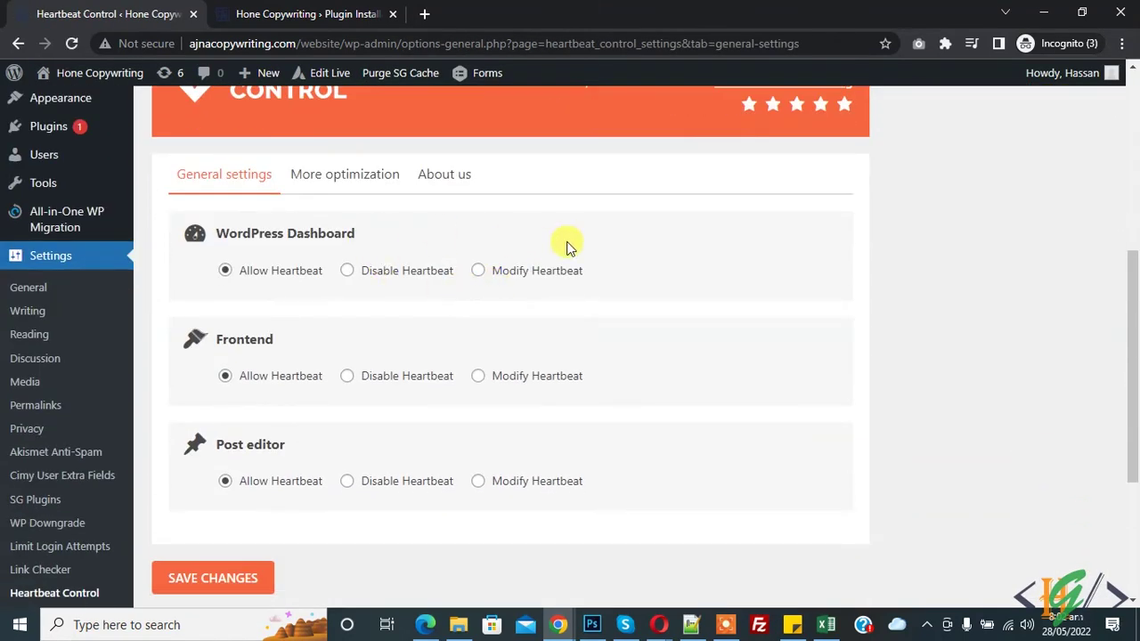
scroll(566, 242, "up", 2)
scroll(568, 254, "down", 1)
scroll(566, 259, "down", 1)
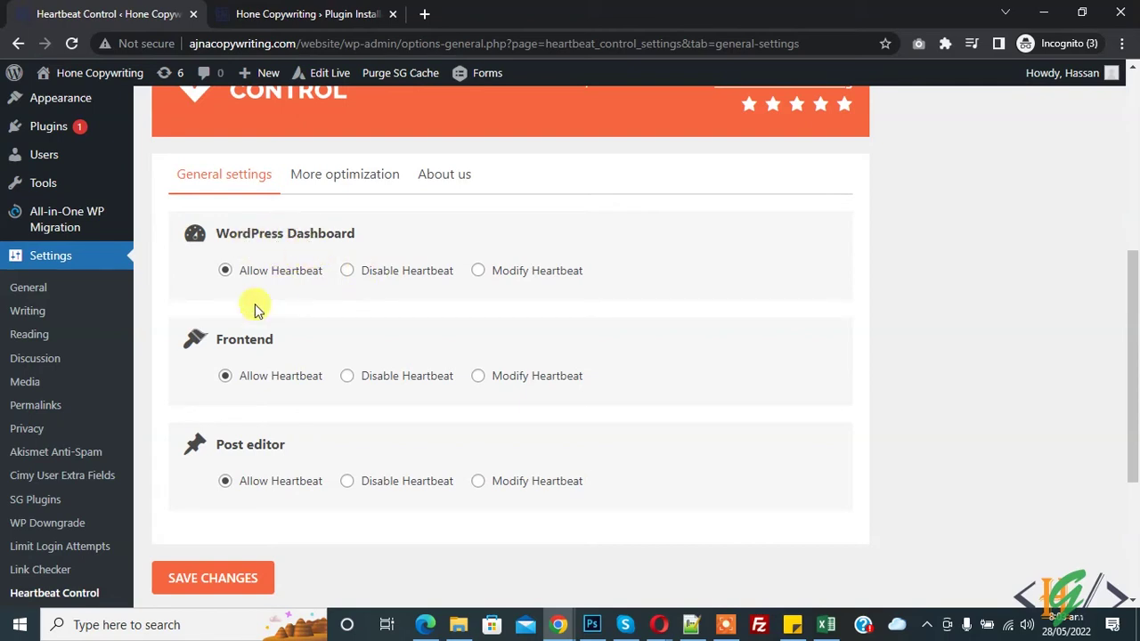
- Set WordPress Dashboard, Frontend and Post editor each to Disable Heartbeat
left_click(346, 271)
left_click(348, 376)
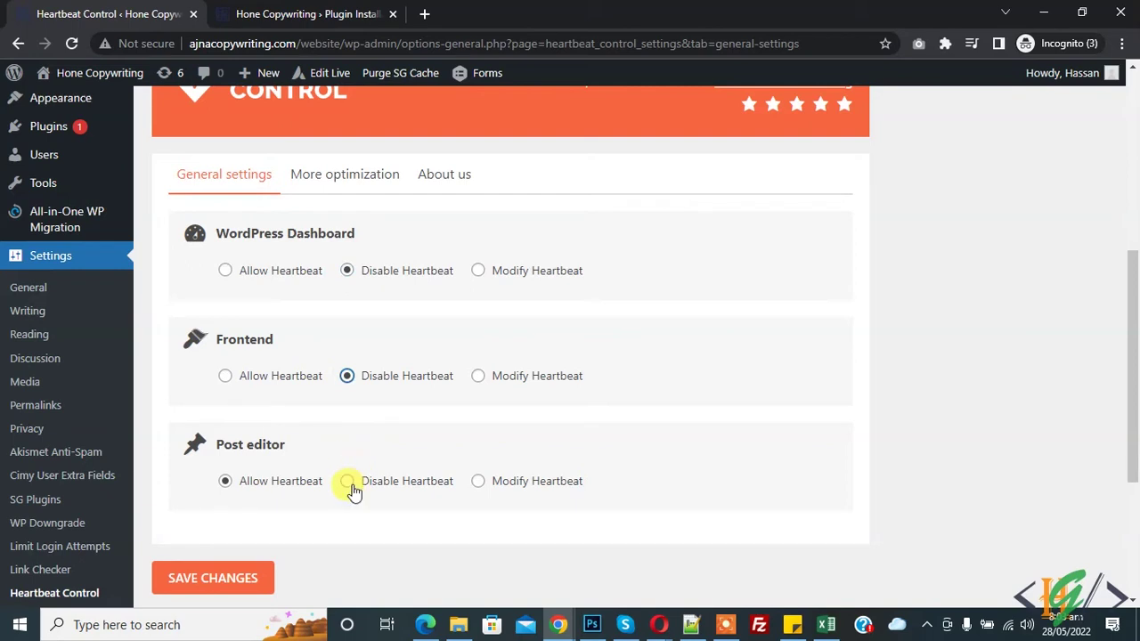
left_click(346, 482)
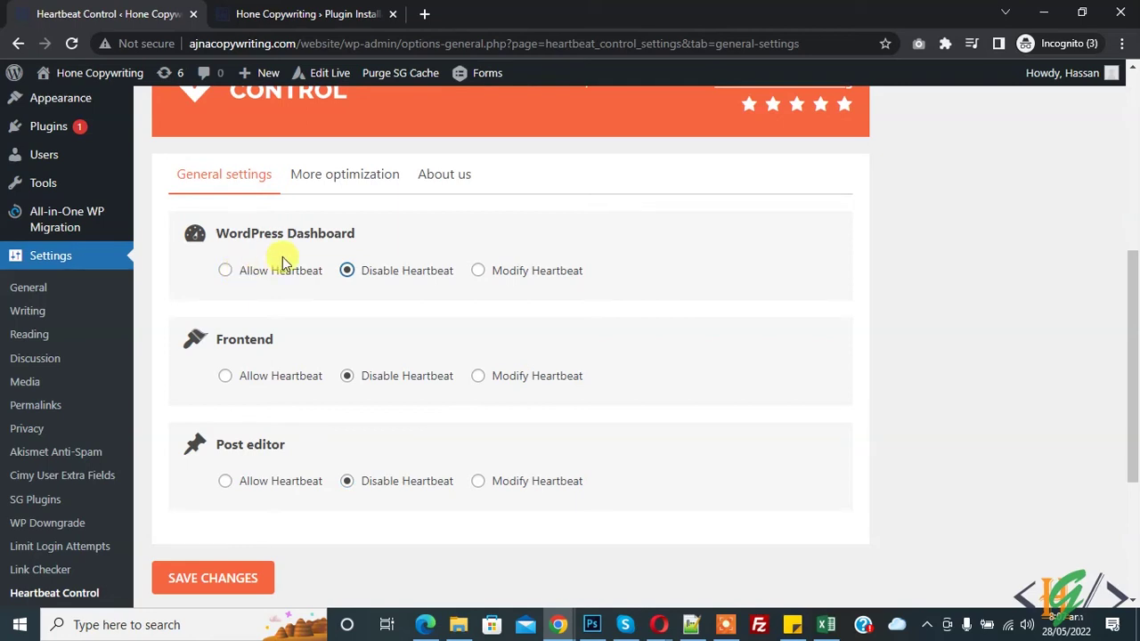
- Switch WordPress Dashboard and Post editor to Modify Heartbeat and set the override frequency of both to 250
left_click(506, 274)
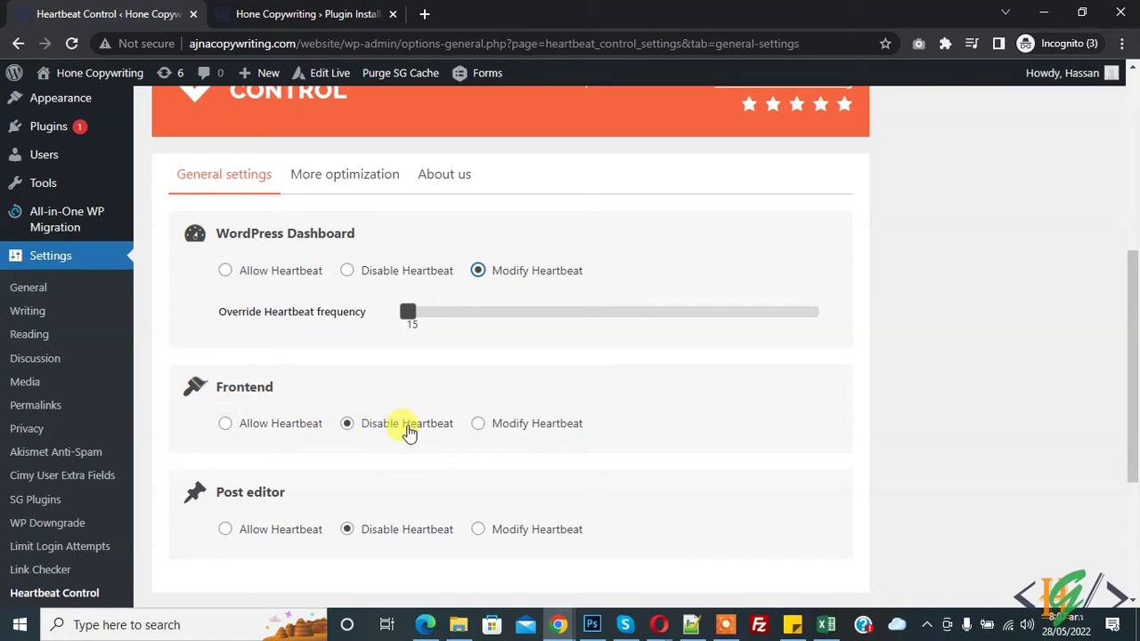
left_click(481, 532)
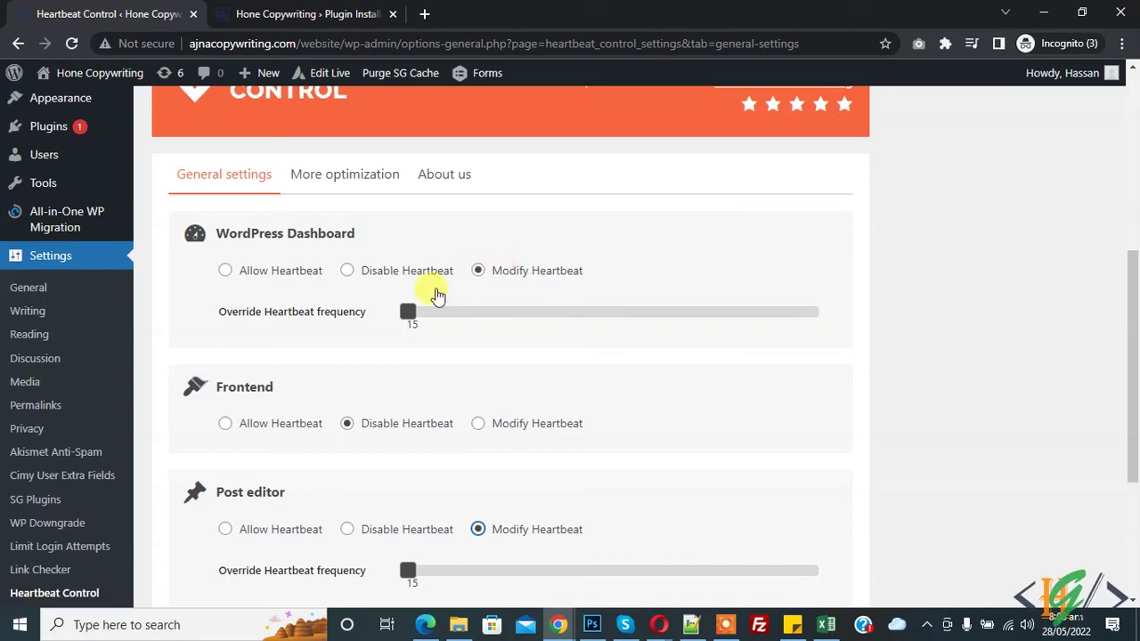
left_click_drag(406, 312, 729, 329)
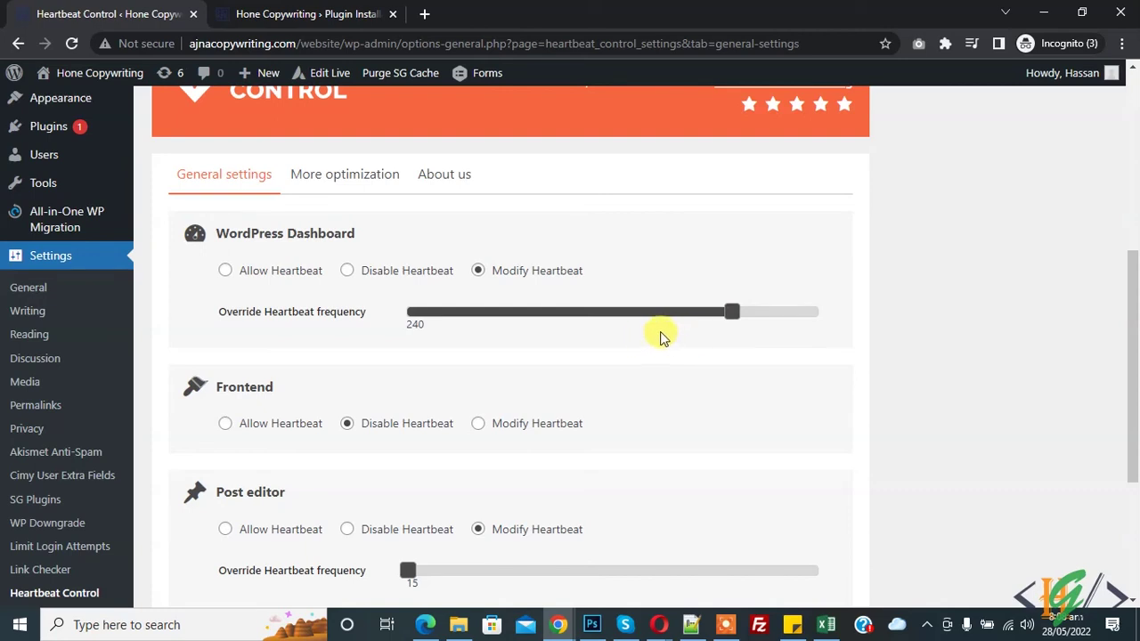
left_click_drag(730, 317, 743, 321)
scroll(744, 317, "down", 2)
left_click_drag(413, 409, 754, 415)
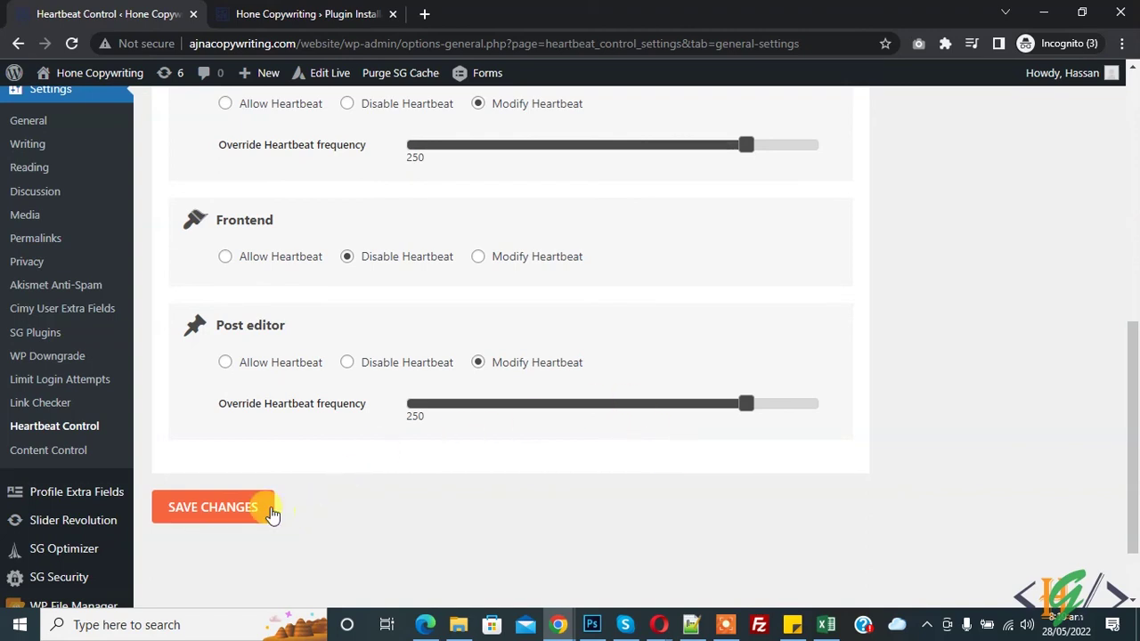
- Save the Heartbeat Control settings and check the values on the reloaded page
left_click(270, 512)
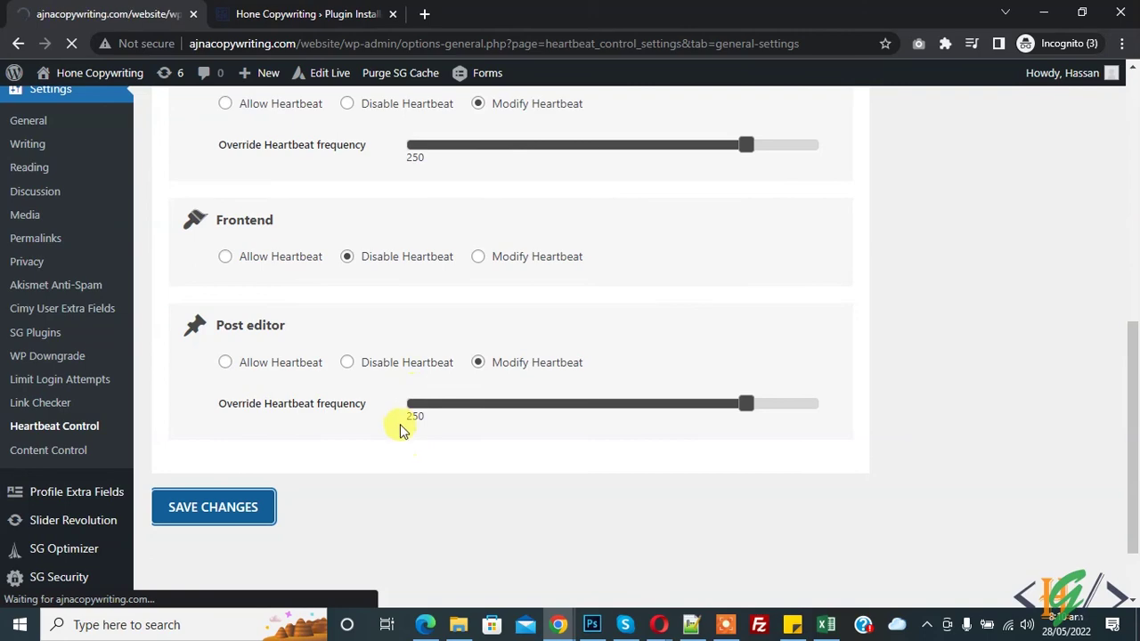
scroll(488, 216, "down", 5)
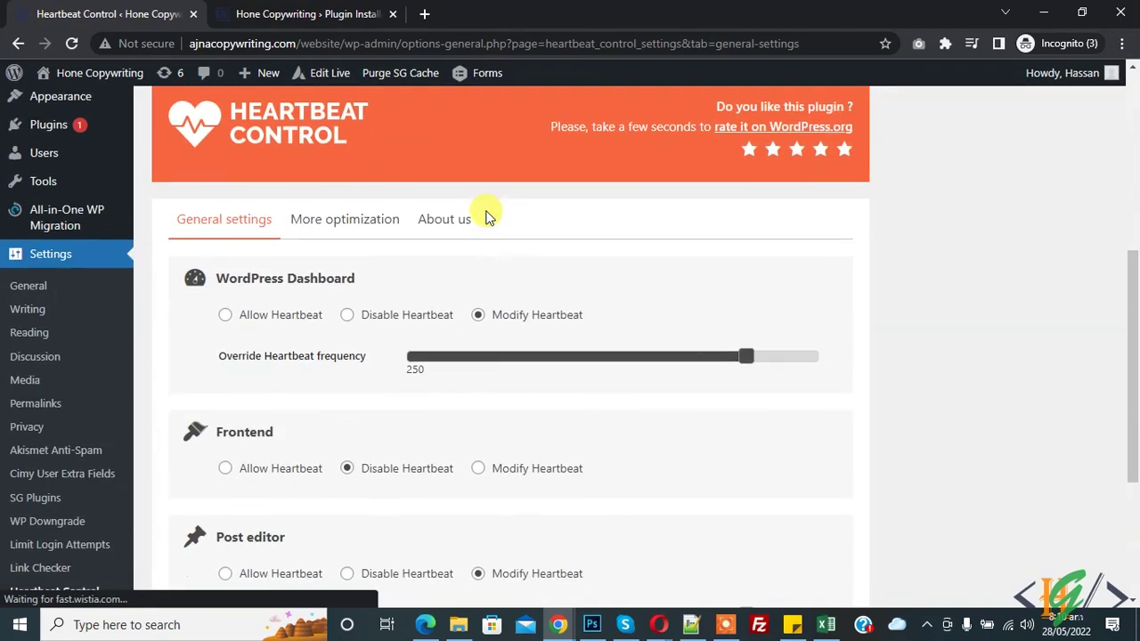
scroll(488, 216, "down", 2)
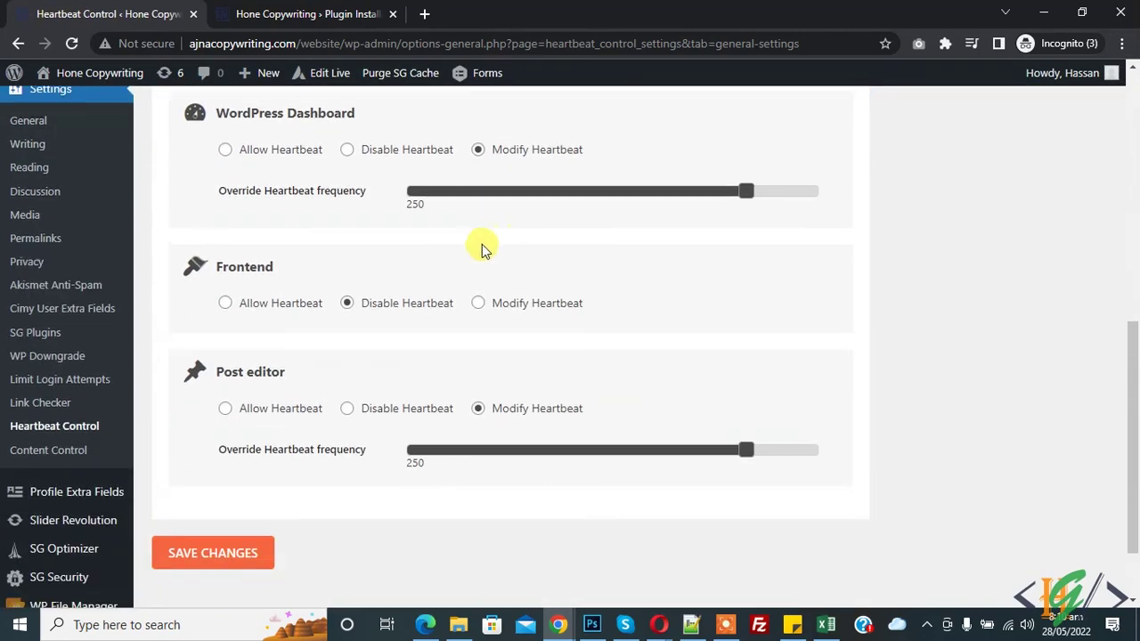